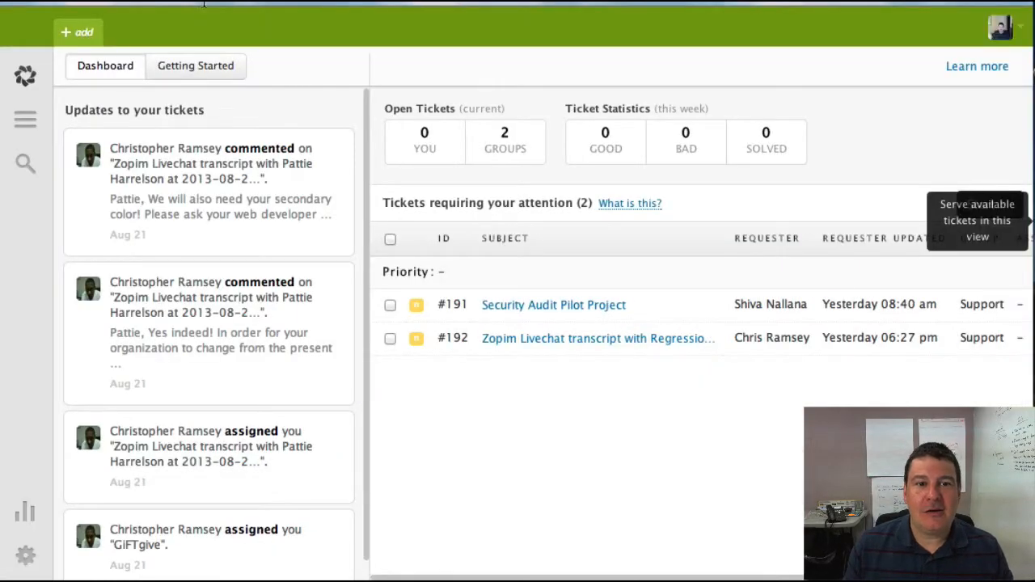
Step: Switch from the agent interface to the GiFTgive web portal and open the Releases section under Announcements
{"action": "left_click", "coordinate": [1018, 29]}
{"action": "left_click", "coordinate": [938, 213]}
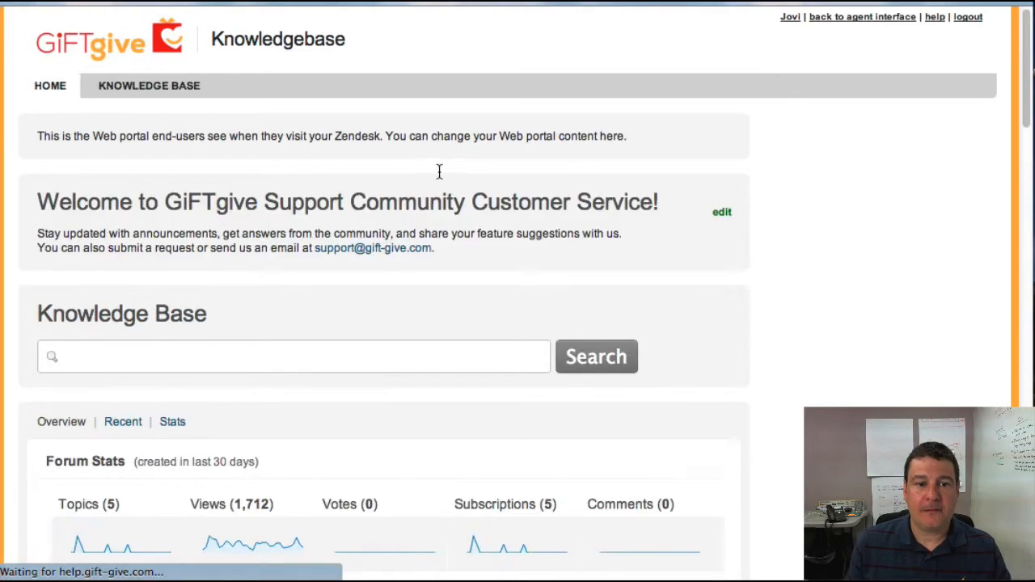
{"action": "scroll", "coordinate": [385, 388], "scroll_direction": "down", "scroll_amount": 6}
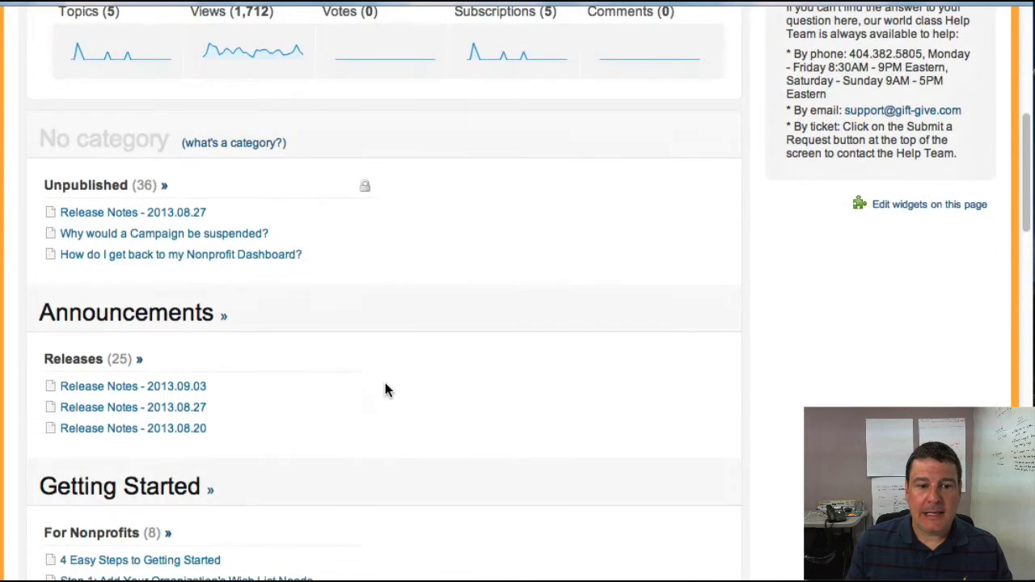
{"action": "left_click", "coordinate": [136, 360]}
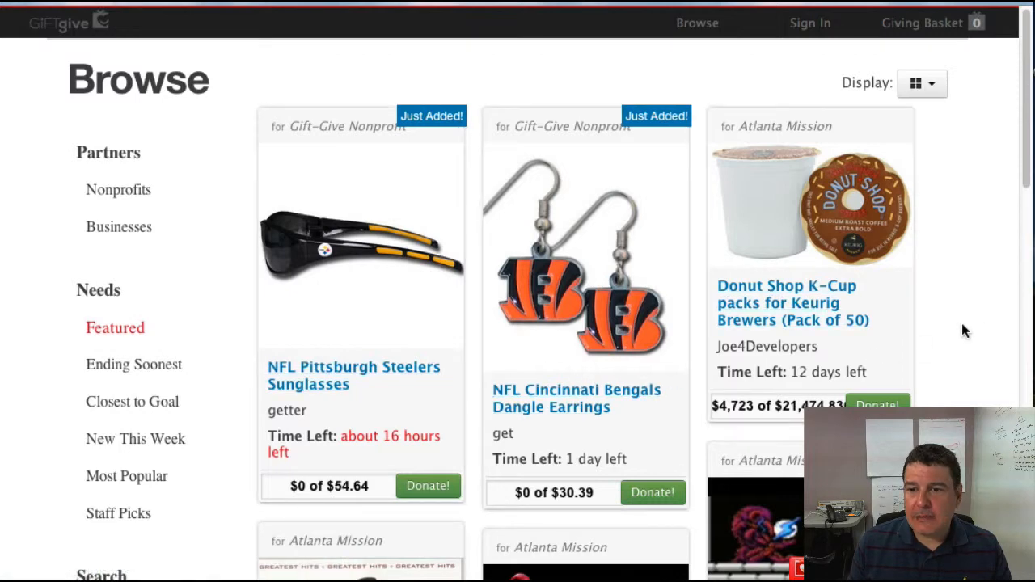
Step: Add a $10 donation for the NFL Pittsburgh Steelers Sunglasses to the giving basket, continue giving and preview the basket
{"action": "scroll", "coordinate": [960, 330], "scroll_direction": "down", "scroll_amount": 5}
{"action": "scroll", "coordinate": [962, 330], "scroll_direction": "up", "scroll_amount": 5}
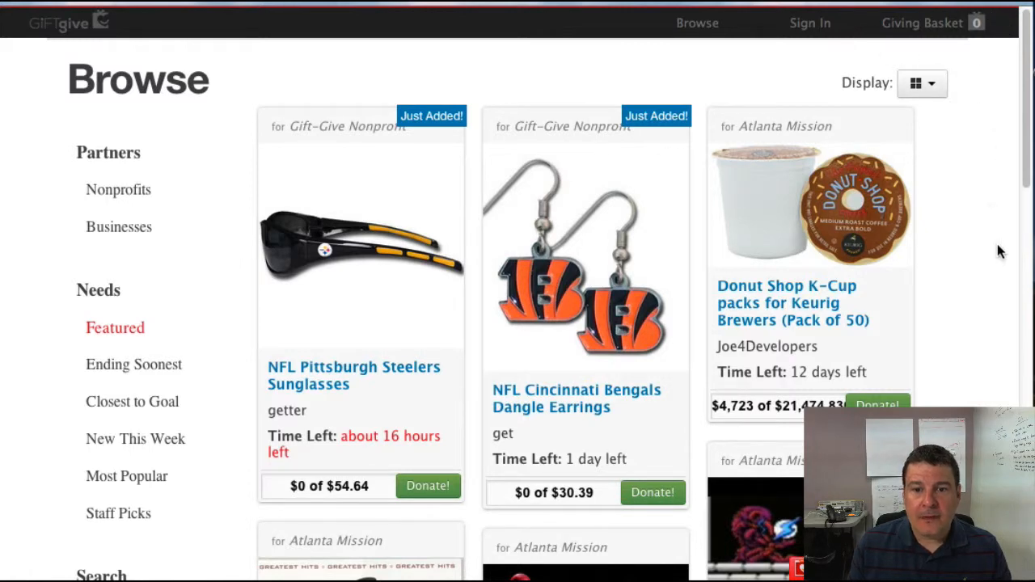
{"action": "left_click", "coordinate": [426, 491]}
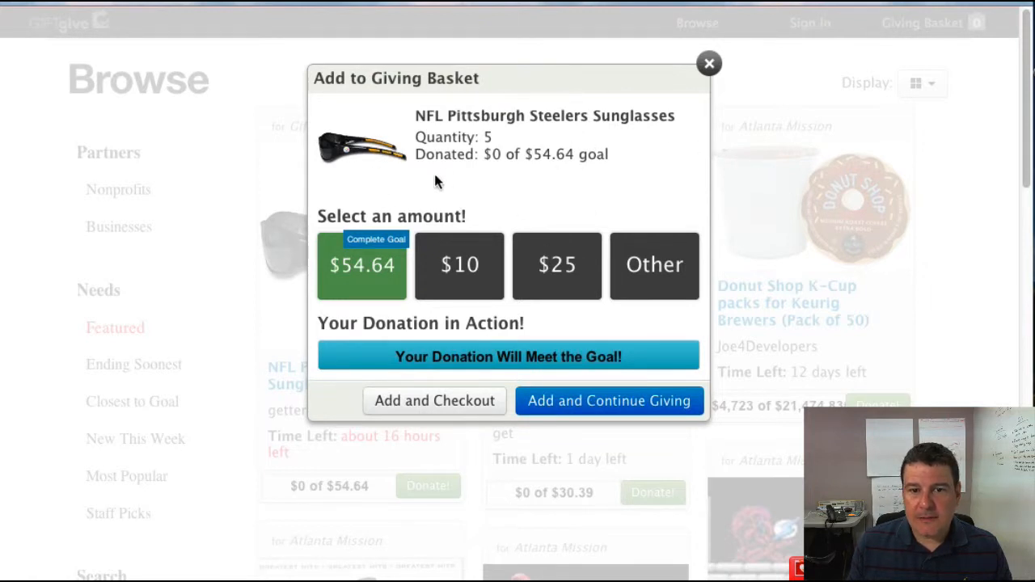
{"action": "left_click", "coordinate": [464, 274]}
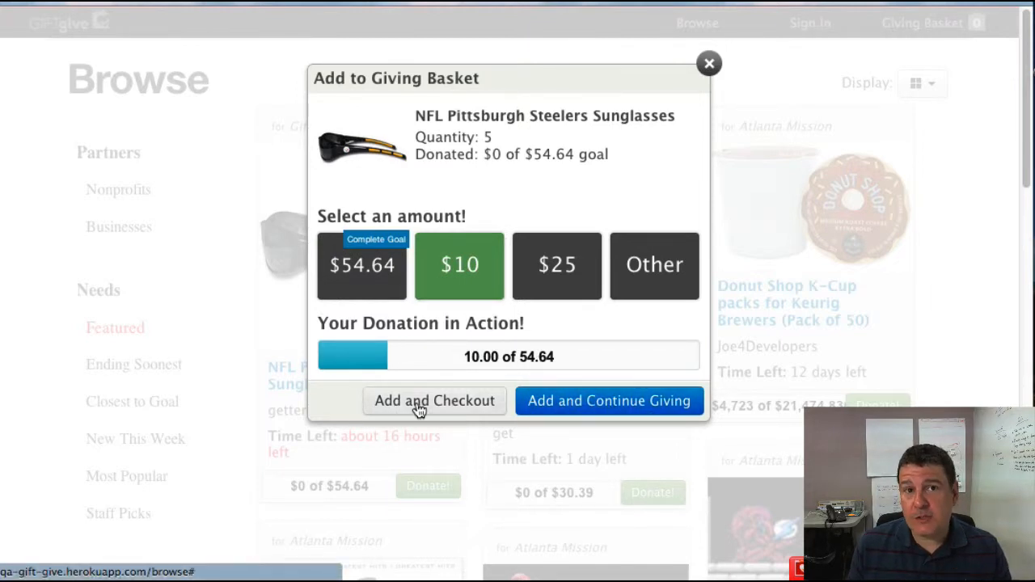
{"action": "left_click", "coordinate": [620, 404]}
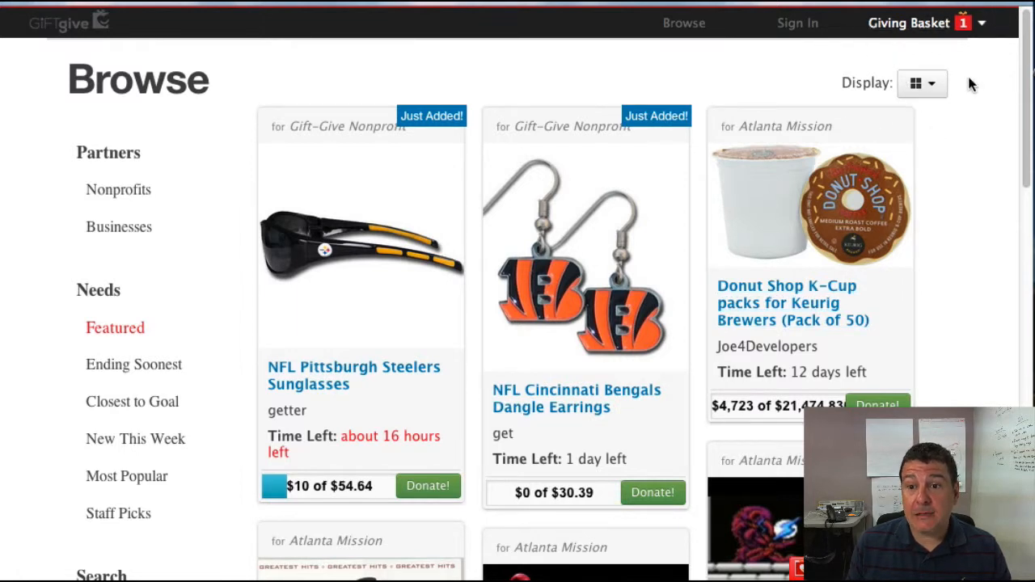
{"action": "left_click", "coordinate": [936, 30]}
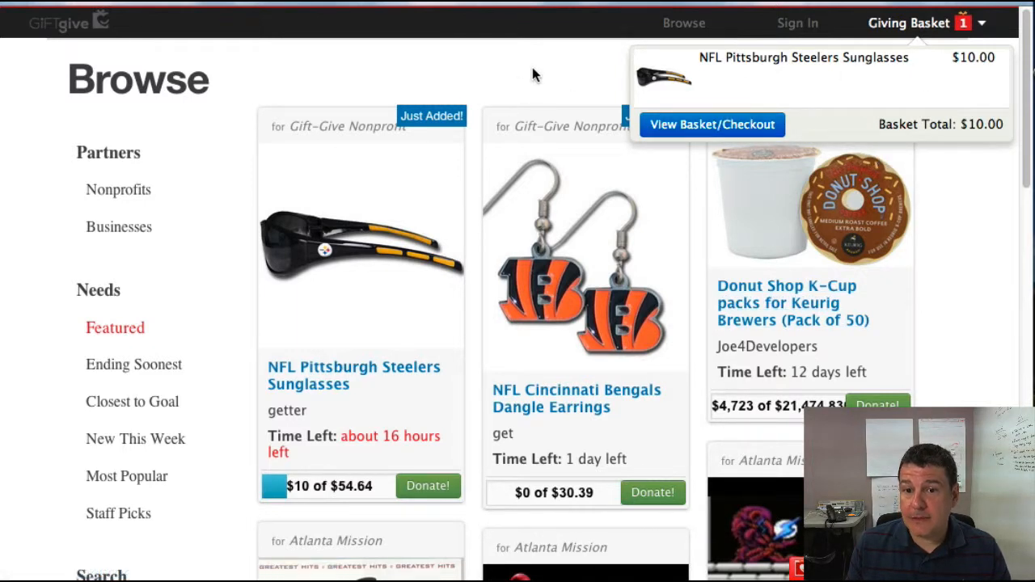
{"action": "left_click", "coordinate": [912, 22]}
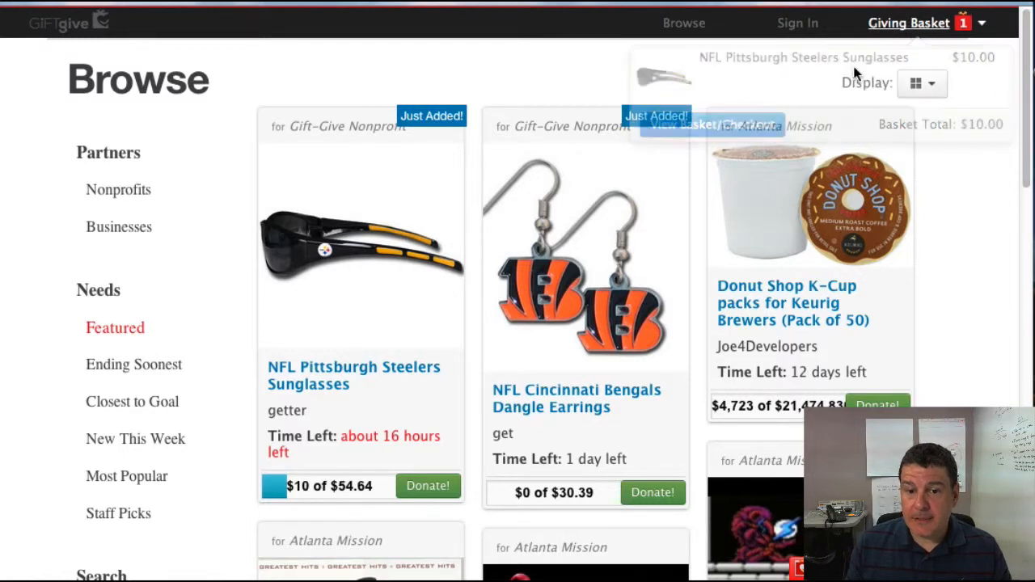
Step: Add the $30.39 complete-goal donation for the Cincinnati Bengals earrings and $10 for the Donut Shop K-Cup packs, continuing giving each time
{"action": "left_click", "coordinate": [659, 493]}
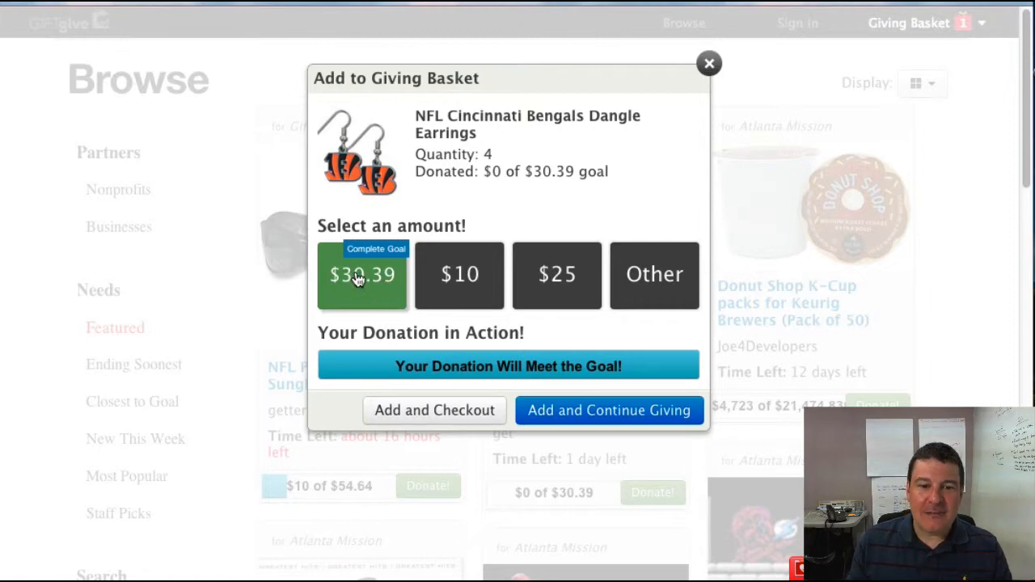
{"action": "left_click", "coordinate": [581, 417]}
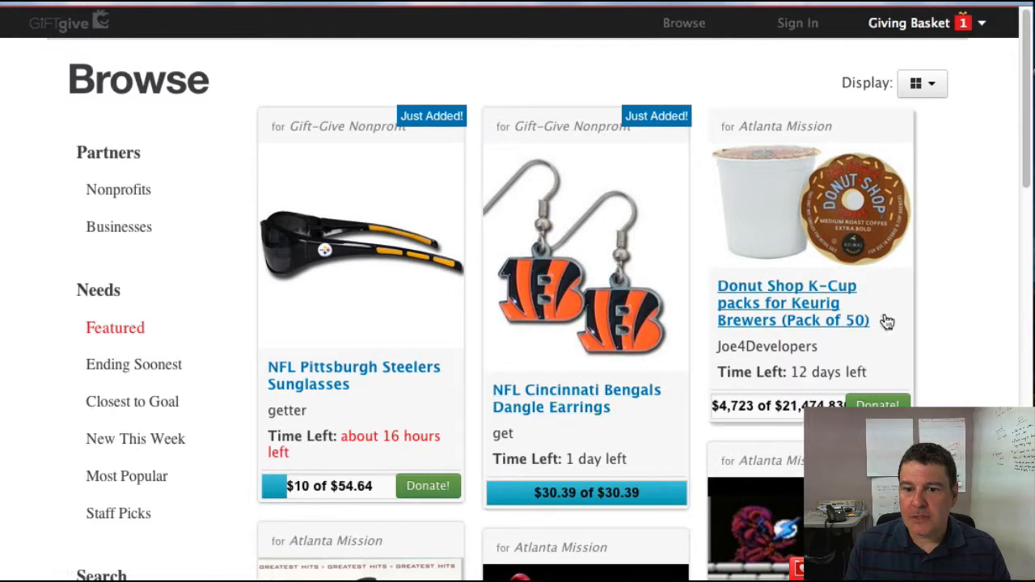
{"action": "left_click", "coordinate": [877, 403]}
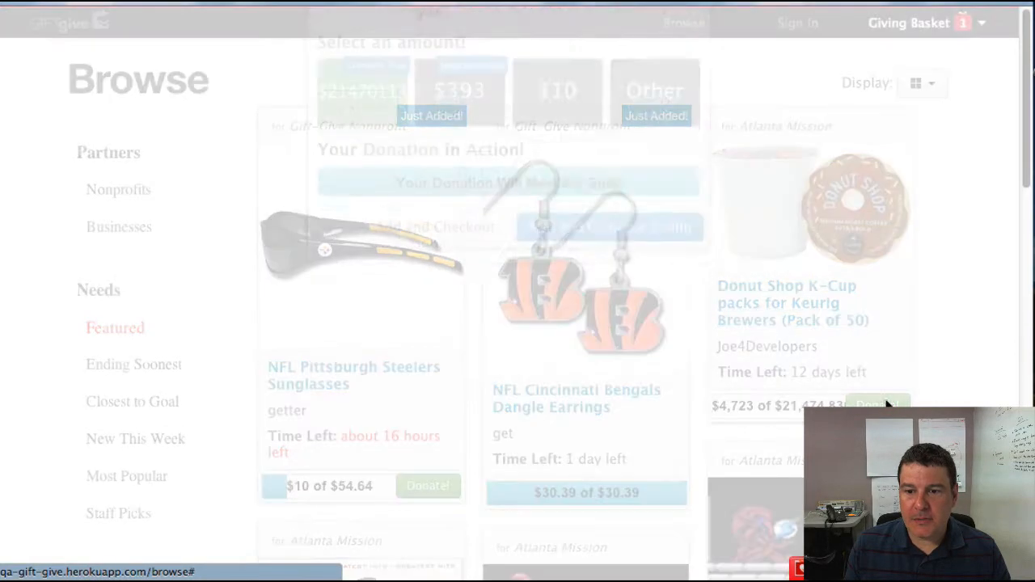
{"action": "left_click", "coordinate": [559, 271]}
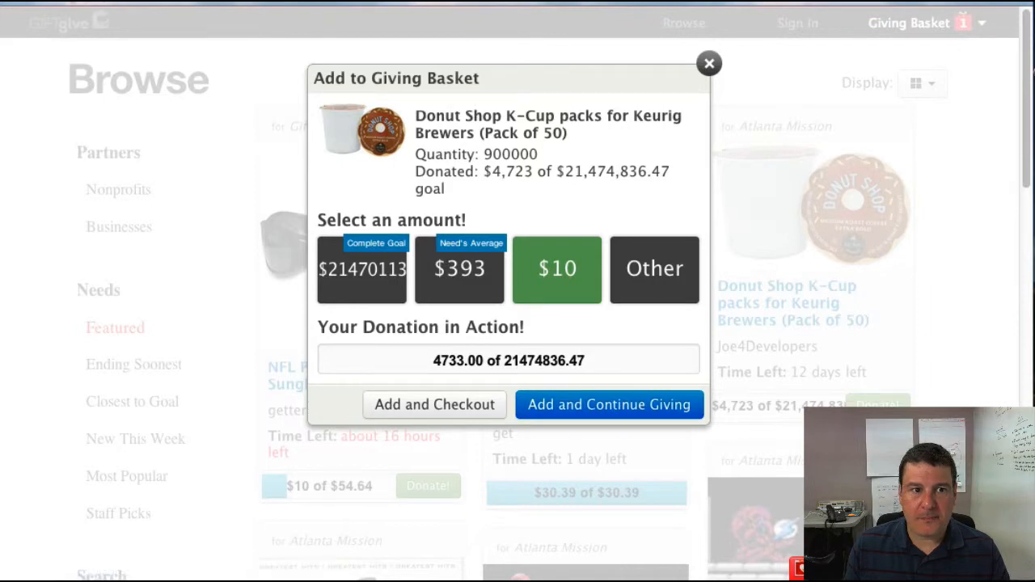
{"action": "left_click", "coordinate": [616, 414]}
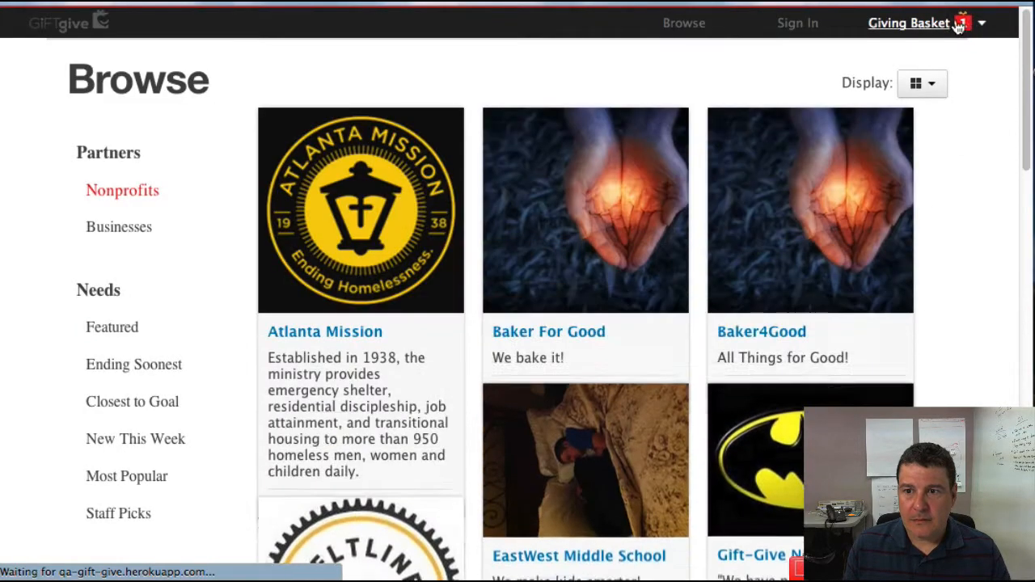
Step: Open the Baker For Good nonprofit page and add the $7.81 complete-goal donation for the Spicy World Almonds to the basket
{"action": "mouse_move", "coordinate": [917, 27]}
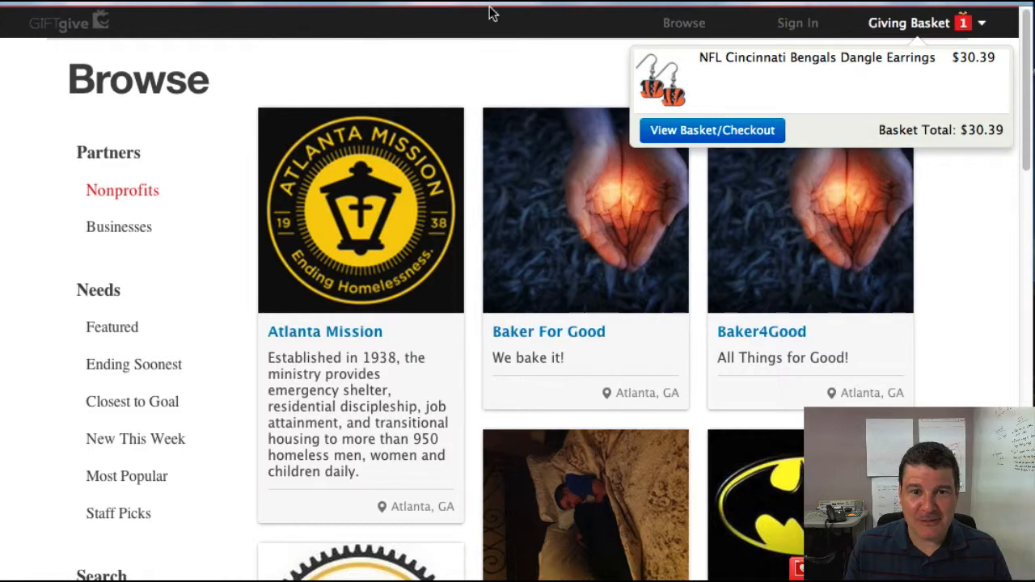
{"action": "scroll", "coordinate": [417, 384], "scroll_direction": "down", "scroll_amount": 10}
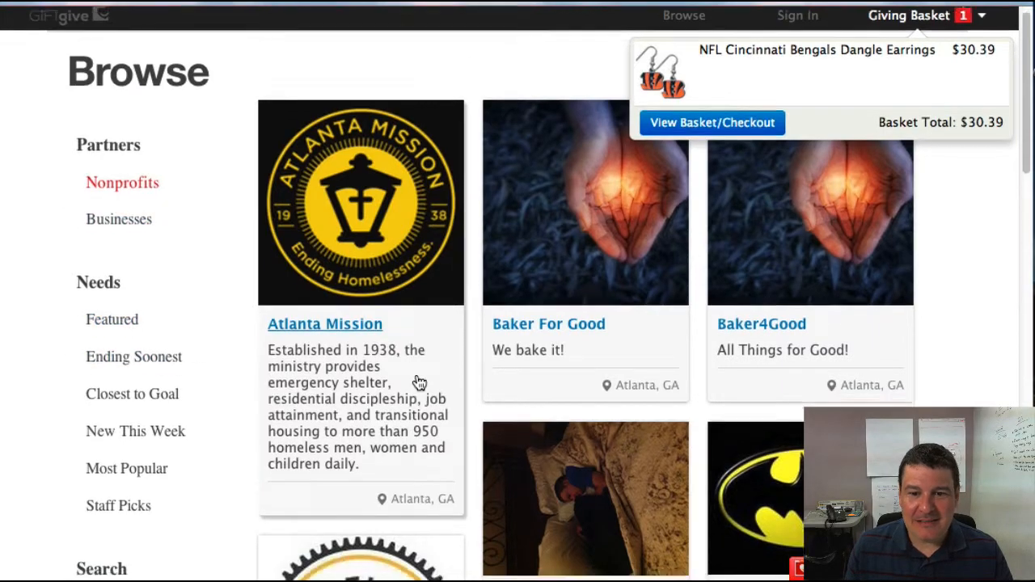
{"action": "scroll", "coordinate": [587, 451], "scroll_direction": "up", "scroll_amount": 15}
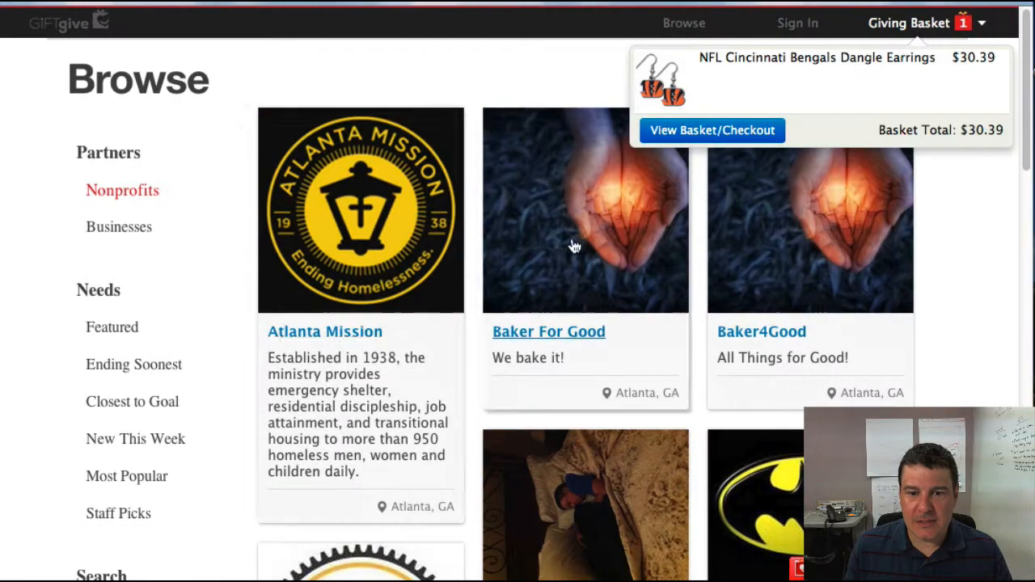
{"action": "left_click", "coordinate": [568, 334]}
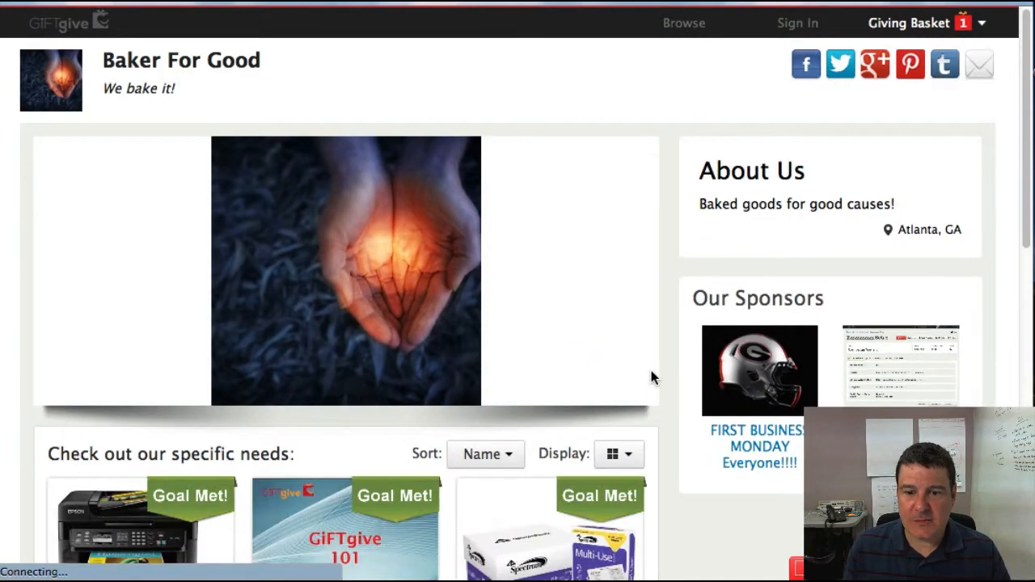
{"action": "scroll", "coordinate": [649, 368], "scroll_direction": "down", "scroll_amount": 10}
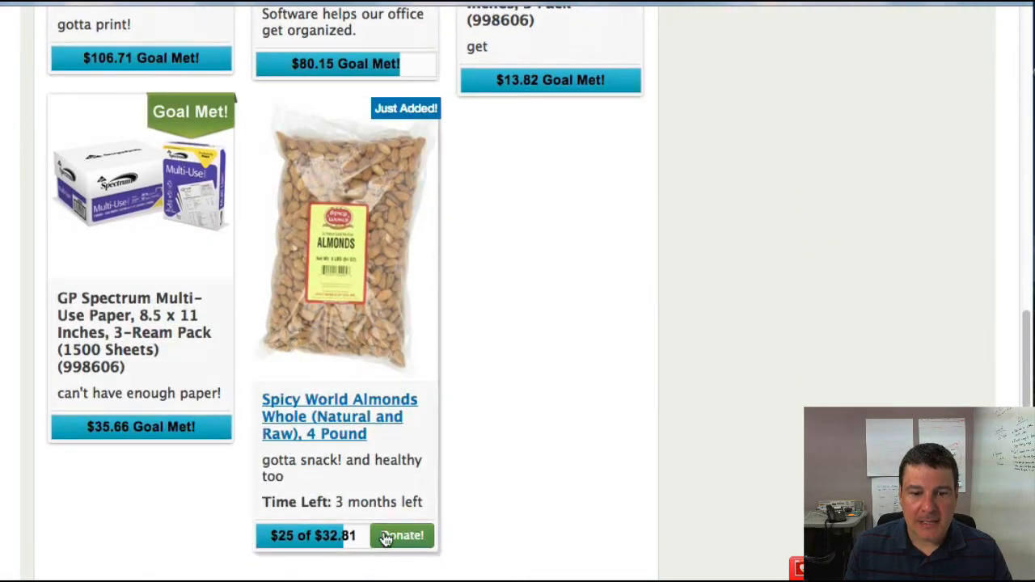
{"action": "left_click", "coordinate": [400, 537]}
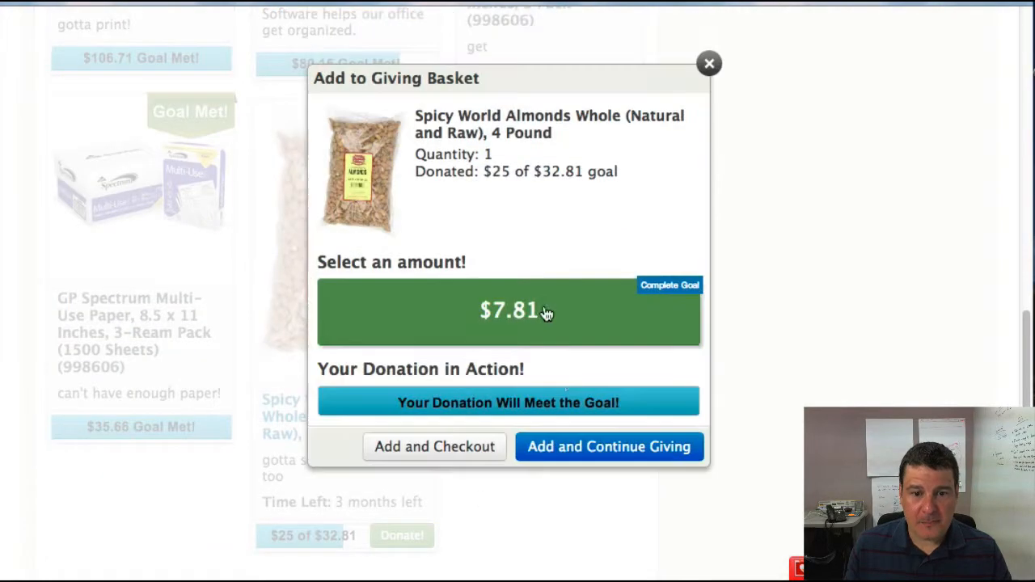
{"action": "left_click", "coordinate": [605, 455]}
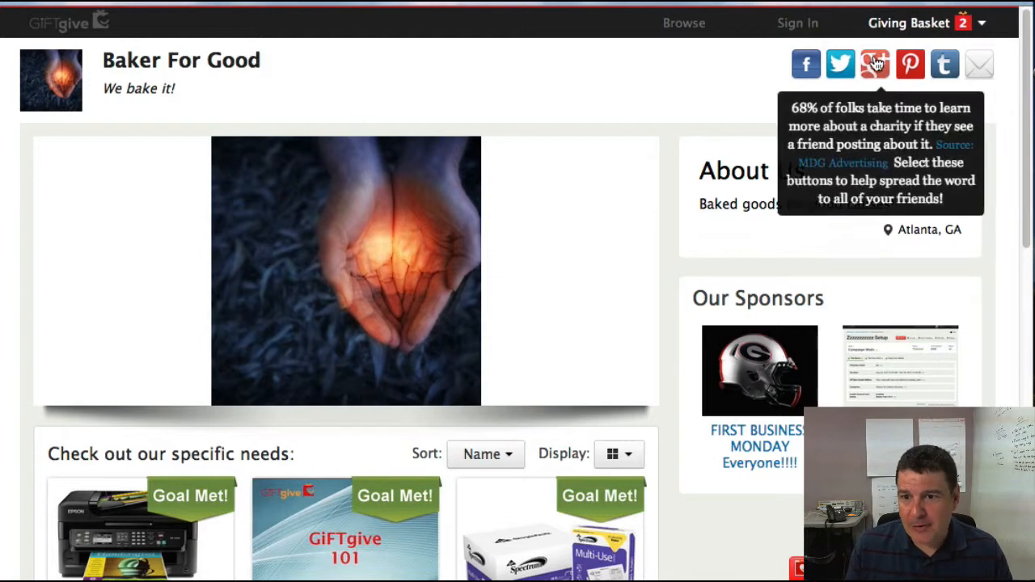
Step: Preview the giving basket, open it in full and delete the Spicy World Almonds need
{"action": "left_click", "coordinate": [925, 32]}
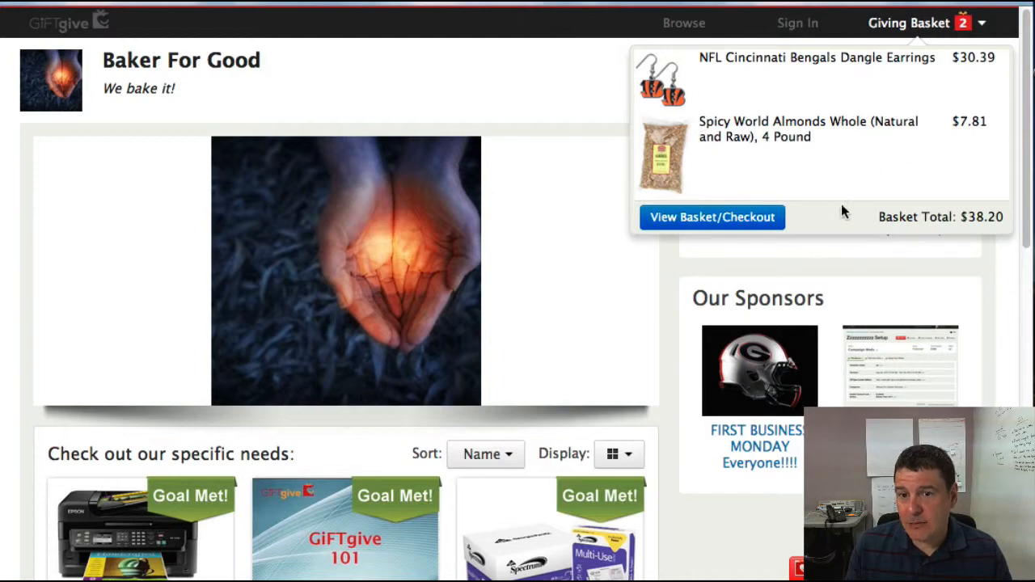
{"action": "scroll", "coordinate": [747, 505], "scroll_direction": "down", "scroll_amount": 1}
{"action": "scroll", "coordinate": [747, 508], "scroll_direction": "down", "scroll_amount": 10}
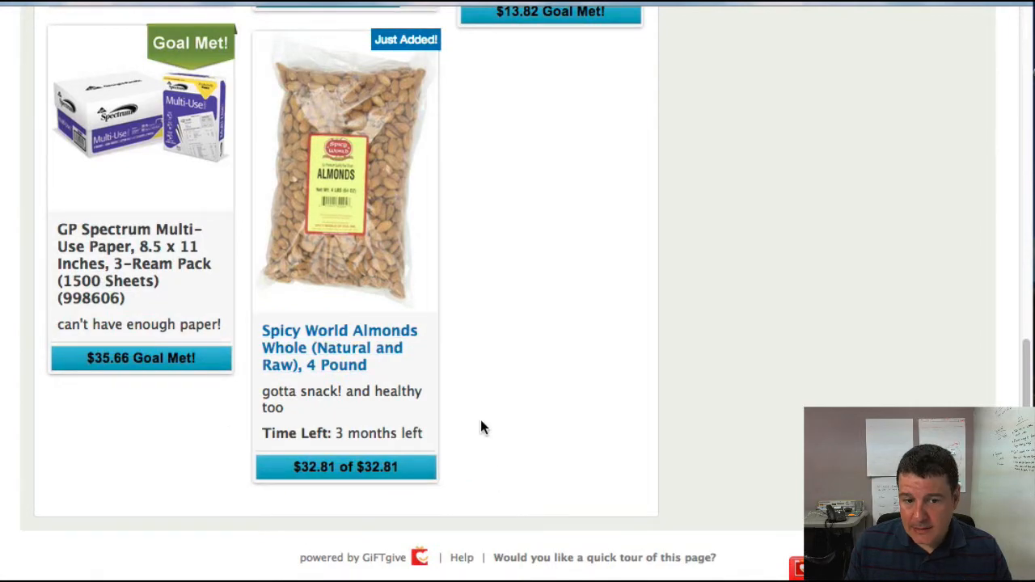
{"action": "scroll", "coordinate": [712, 259], "scroll_direction": "up", "scroll_amount": 10}
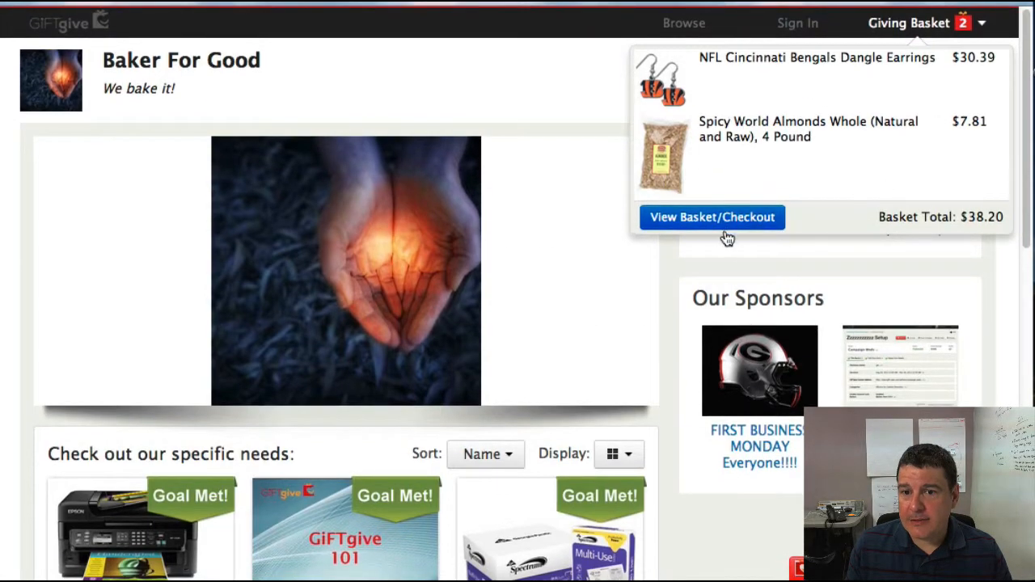
{"action": "left_click", "coordinate": [704, 218]}
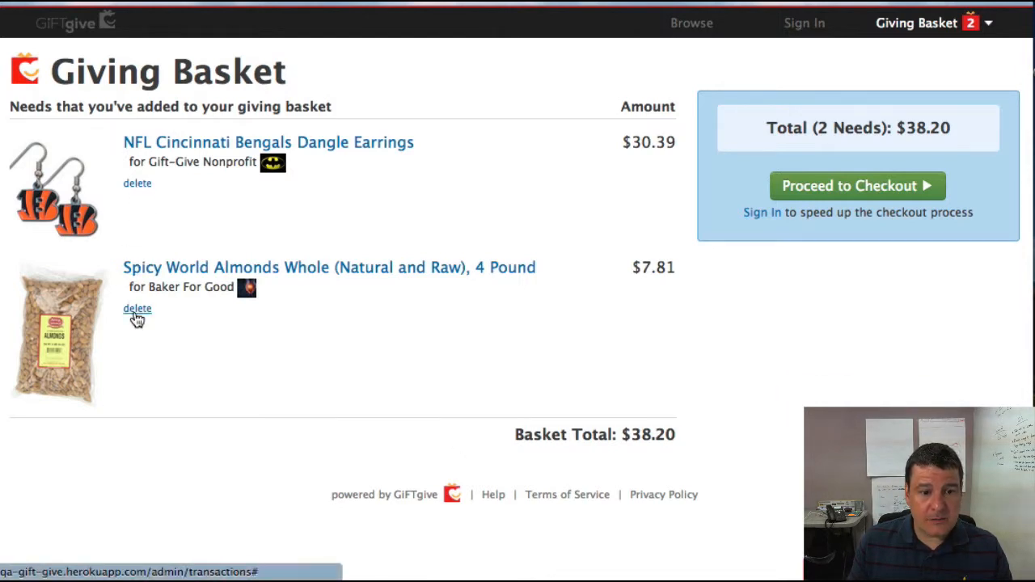
{"action": "left_click", "coordinate": [137, 309]}
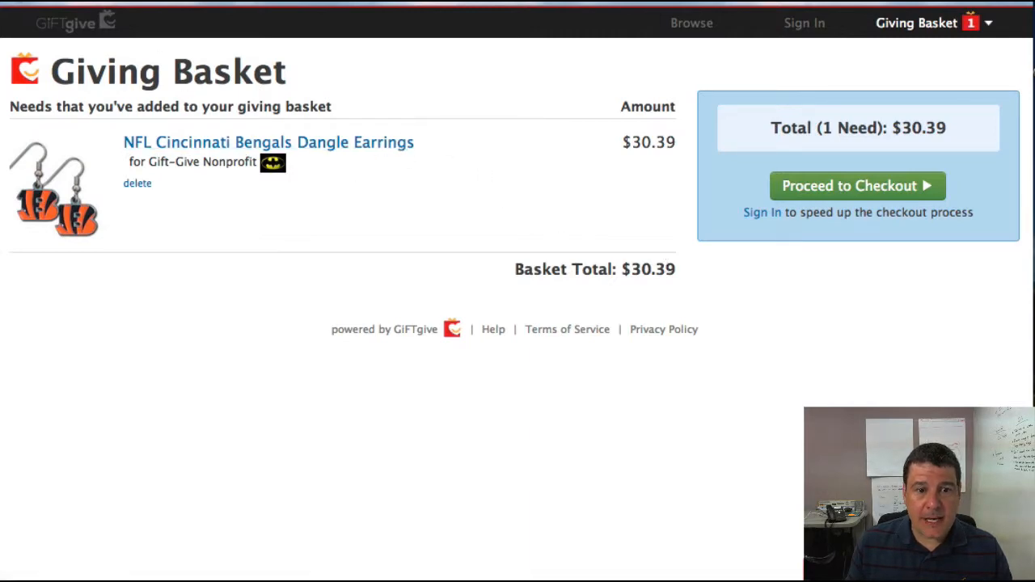
Step: Return to the Baker For Good page and add the $7.81 donation for the Spicy World Almonds again
{"action": "key", "text": "super+bracketleft"}
{"action": "scroll", "coordinate": [538, 470], "scroll_direction": "down", "scroll_amount": 10}
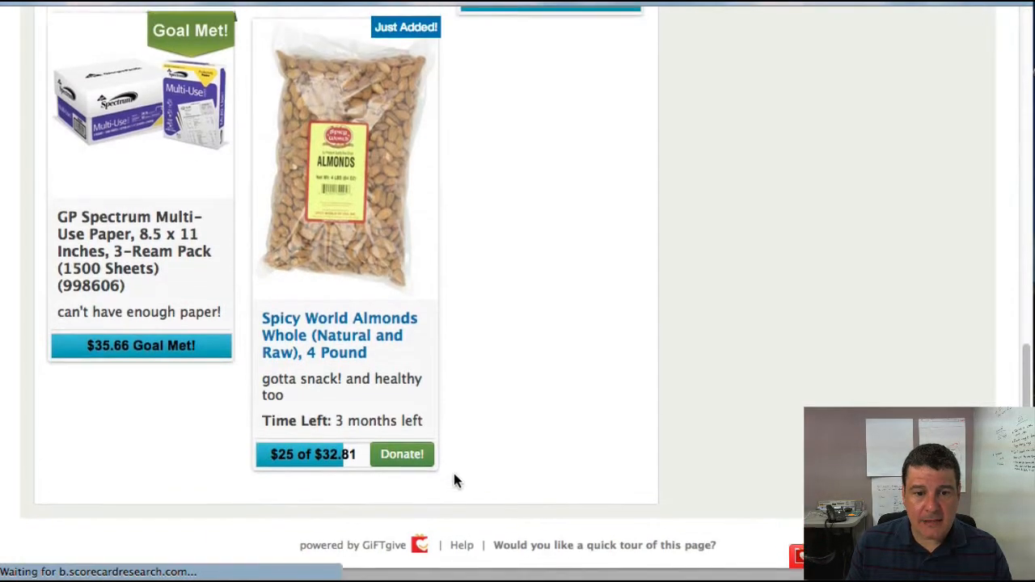
{"action": "left_click", "coordinate": [385, 467]}
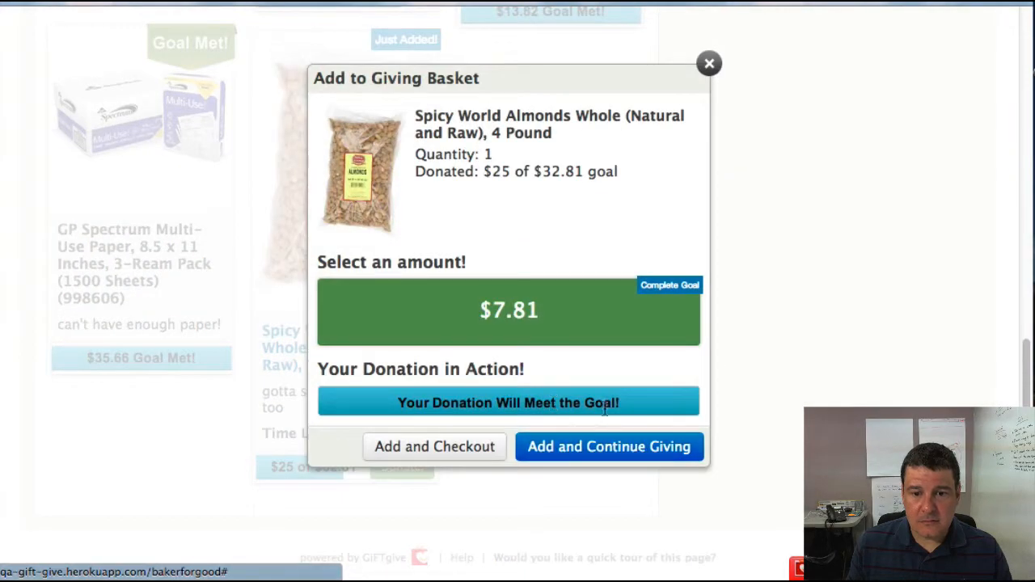
{"action": "left_click", "coordinate": [601, 451]}
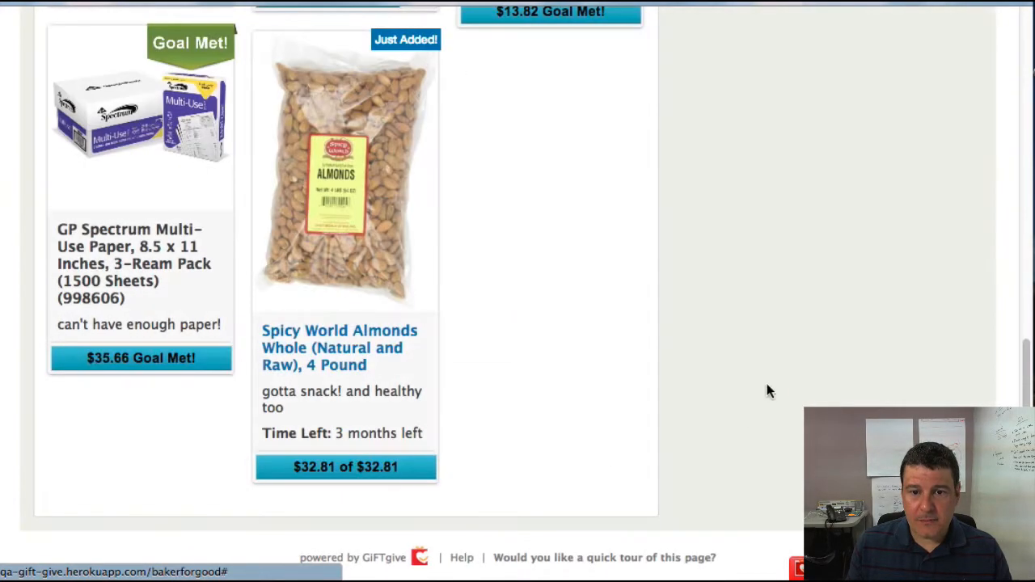
Step: Open the full giving basket from the Baker For Good page and proceed to checkout
{"action": "scroll", "coordinate": [766, 385], "scroll_direction": "up", "scroll_amount": 15}
{"action": "left_click", "coordinate": [929, 29]}
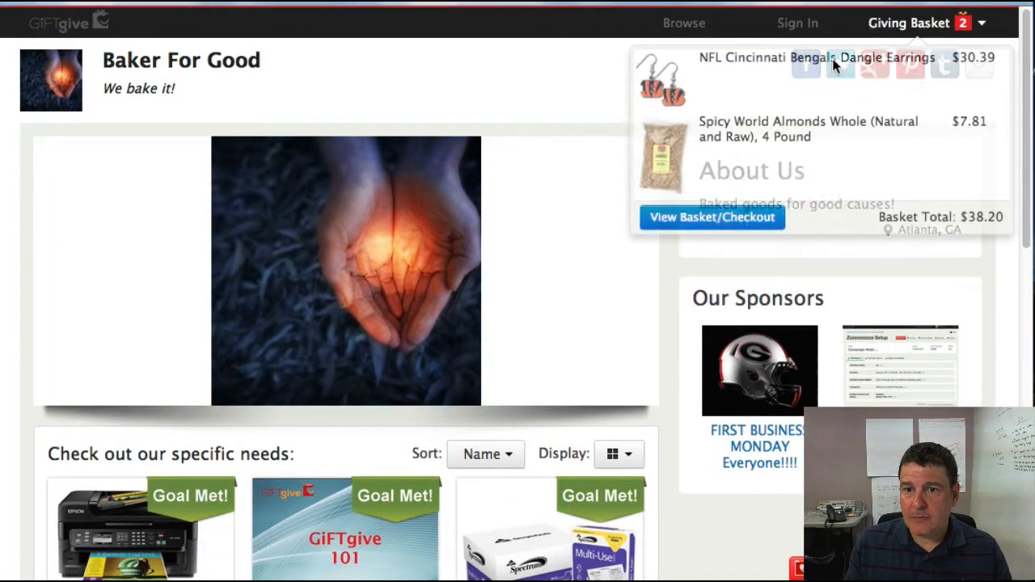
{"action": "left_click", "coordinate": [723, 217]}
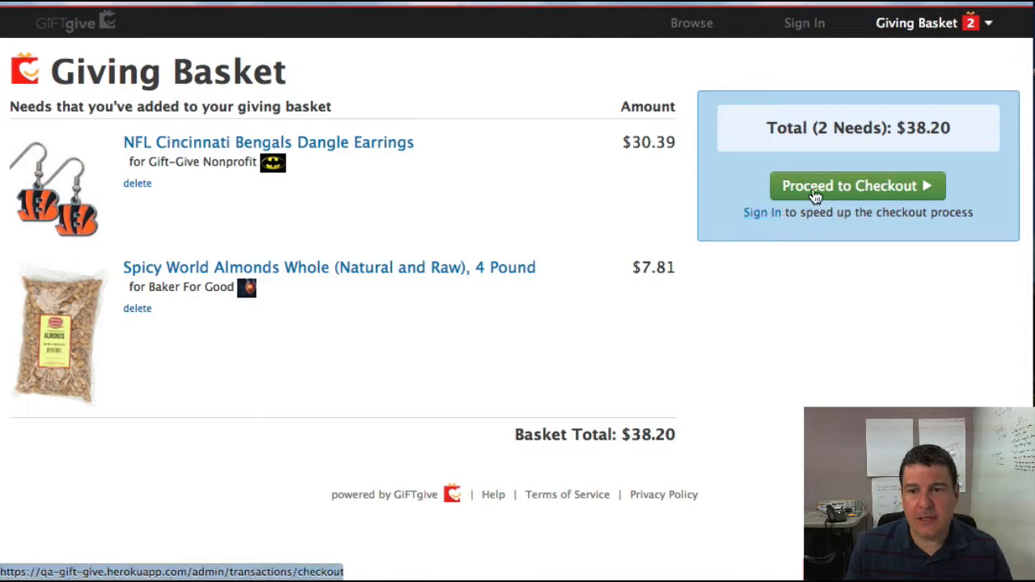
{"action": "left_click", "coordinate": [815, 197]}
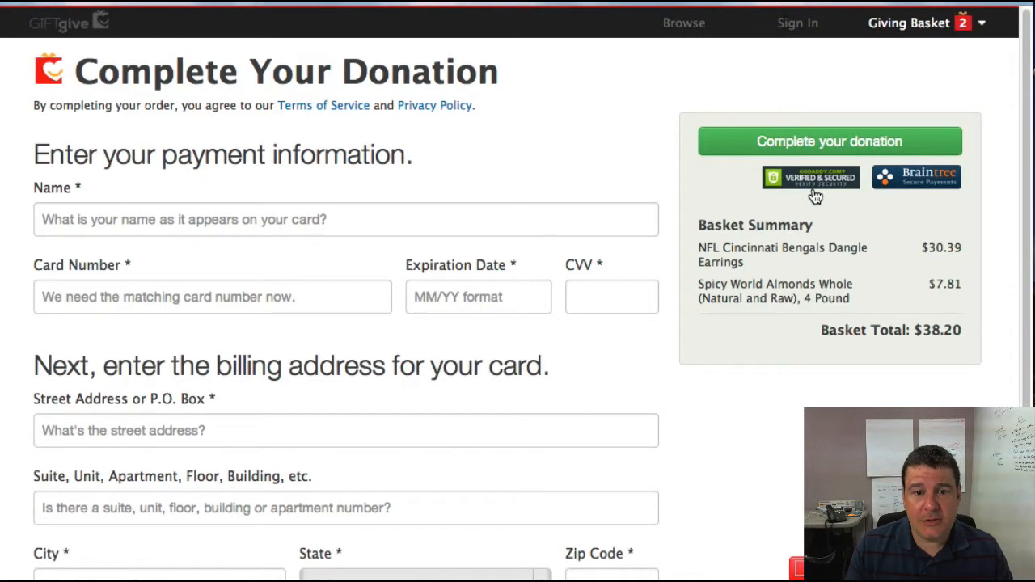
Step: Examine the payment information, billing address and email fields on the donation checkout form
{"action": "scroll", "coordinate": [538, 441], "scroll_direction": "down", "scroll_amount": 5}
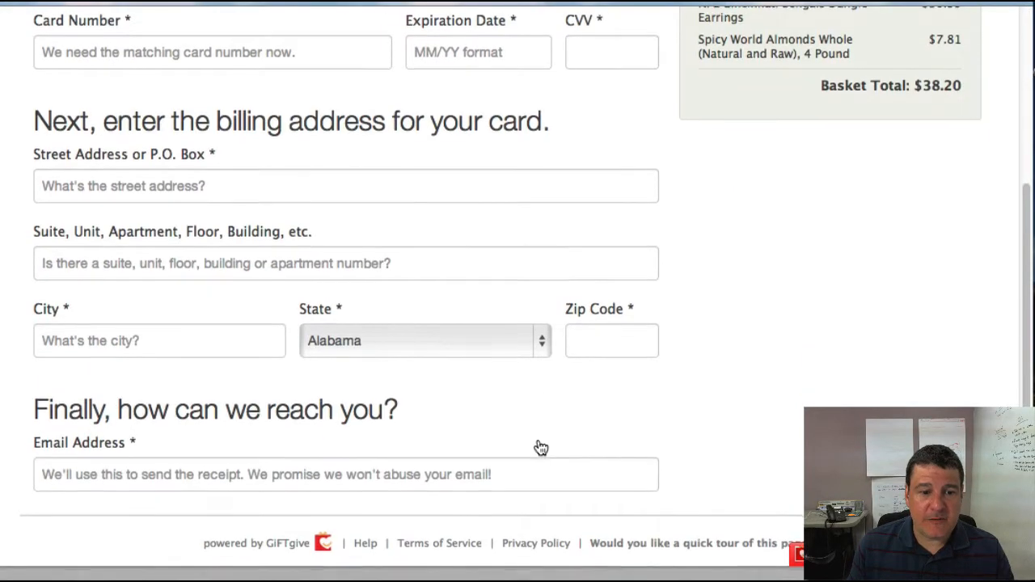
{"action": "scroll", "coordinate": [538, 444], "scroll_direction": "up", "scroll_amount": 3}
{"action": "scroll", "coordinate": [538, 441], "scroll_direction": "up", "scroll_amount": 3}
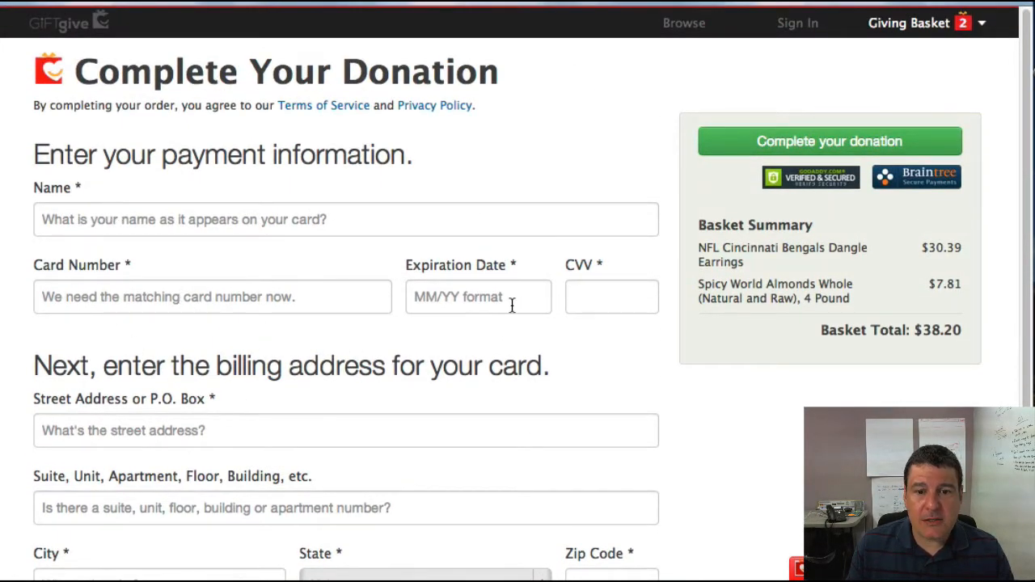
{"action": "scroll", "coordinate": [558, 413], "scroll_direction": "down", "scroll_amount": 2}
{"action": "scroll", "coordinate": [558, 408], "scroll_direction": "down", "scroll_amount": 4}
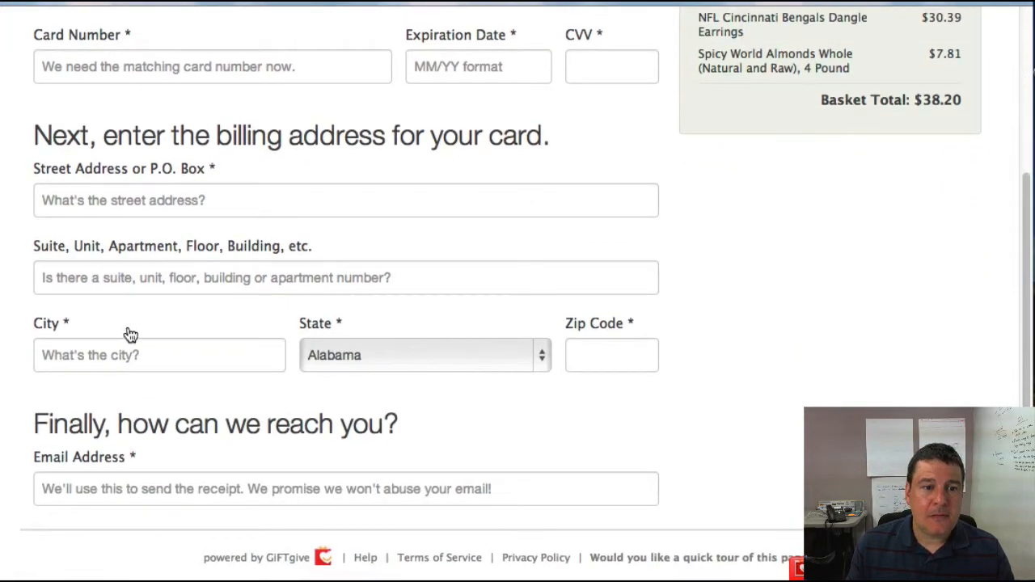
{"action": "scroll", "coordinate": [626, 306], "scroll_direction": "up", "scroll_amount": 6}
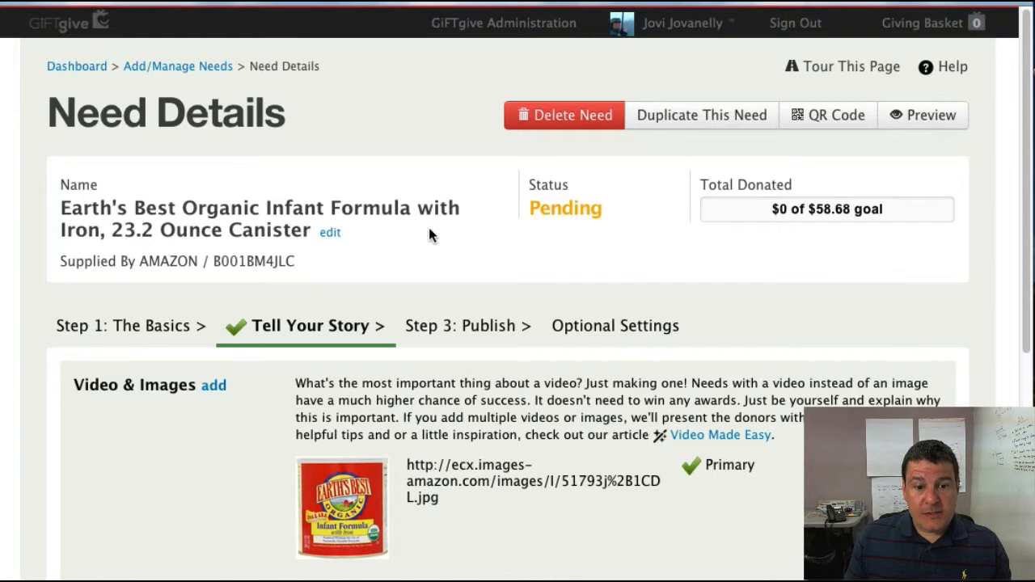
Step: Examine the images and description sections of the Tell Your Story stage for the Earth's Best Organic Infant Formula need
{"action": "scroll", "coordinate": [429, 234], "scroll_direction": "down", "scroll_amount": 5}
{"action": "scroll", "coordinate": [430, 234], "scroll_direction": "up", "scroll_amount": 4}
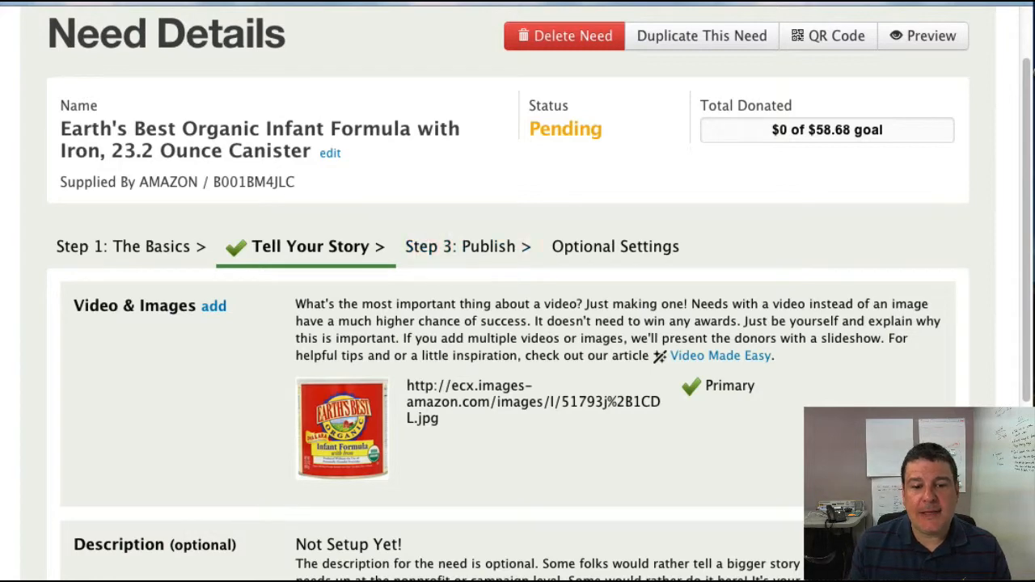
{"action": "scroll", "coordinate": [462, 556], "scroll_direction": "down", "scroll_amount": 5}
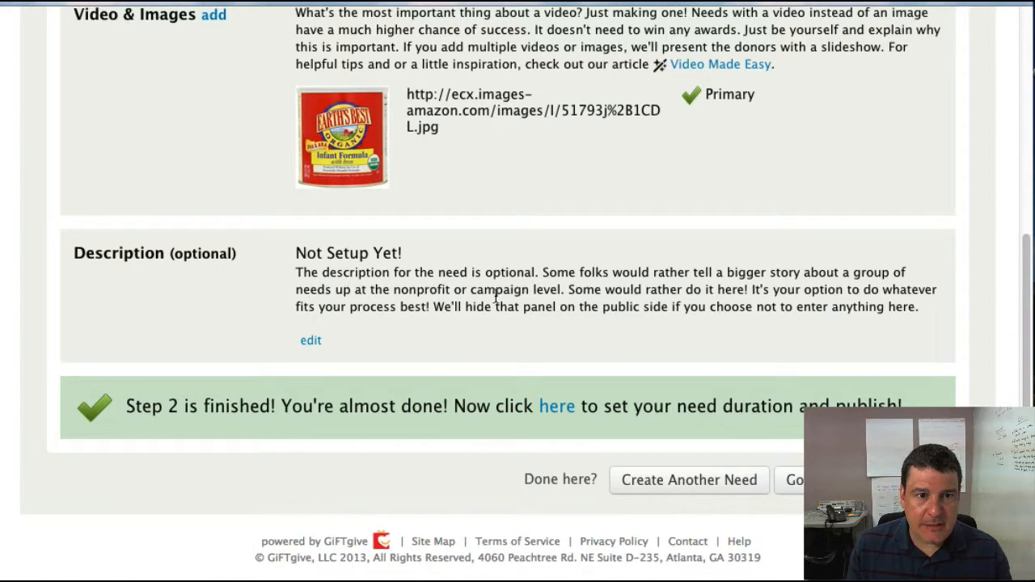
{"action": "scroll", "coordinate": [495, 294], "scroll_direction": "up", "scroll_amount": 2}
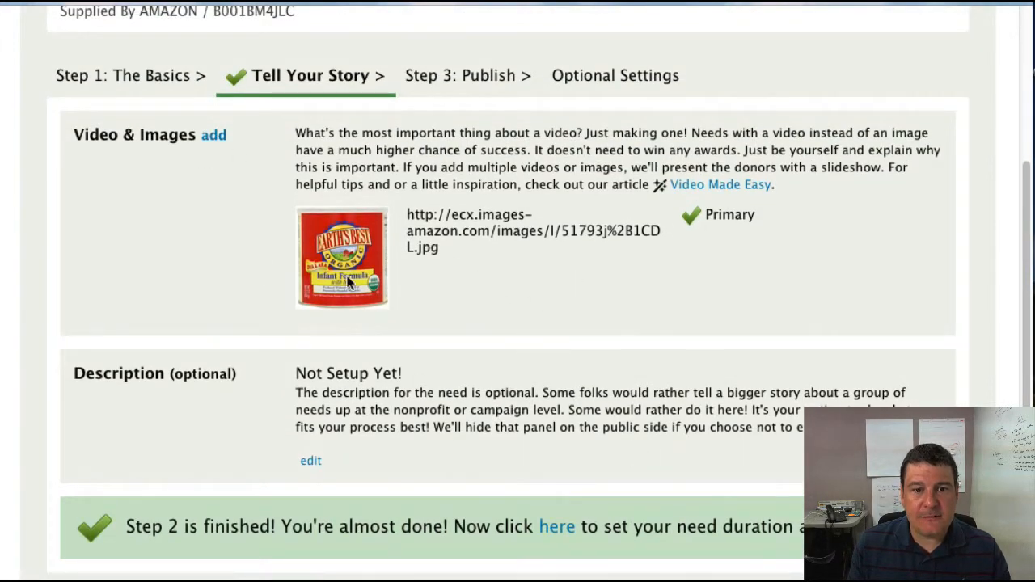